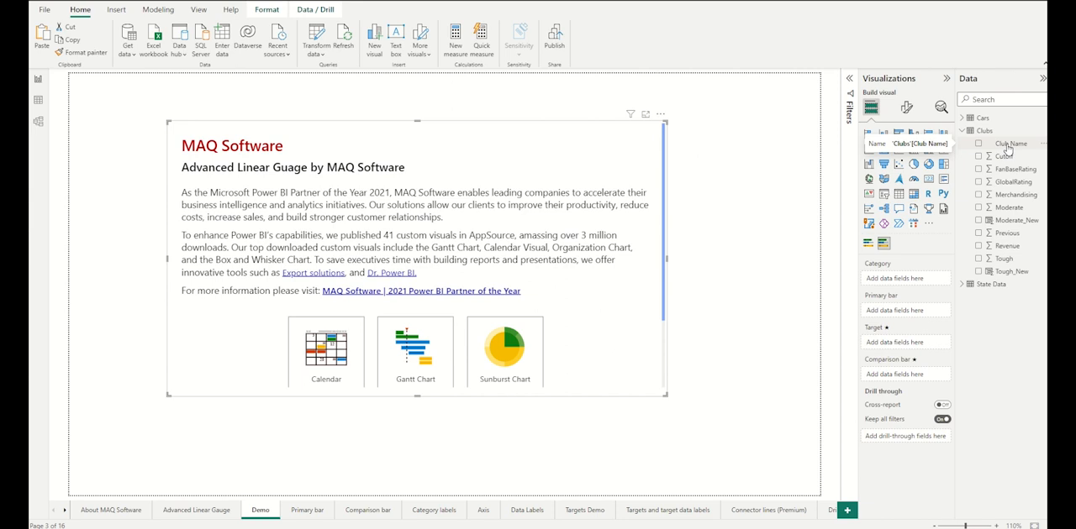
Step: Assign Club Name as the category and Revenue as the primary bar of the empty gauge visual on the Demo page
drag(1007, 148, 922, 288)
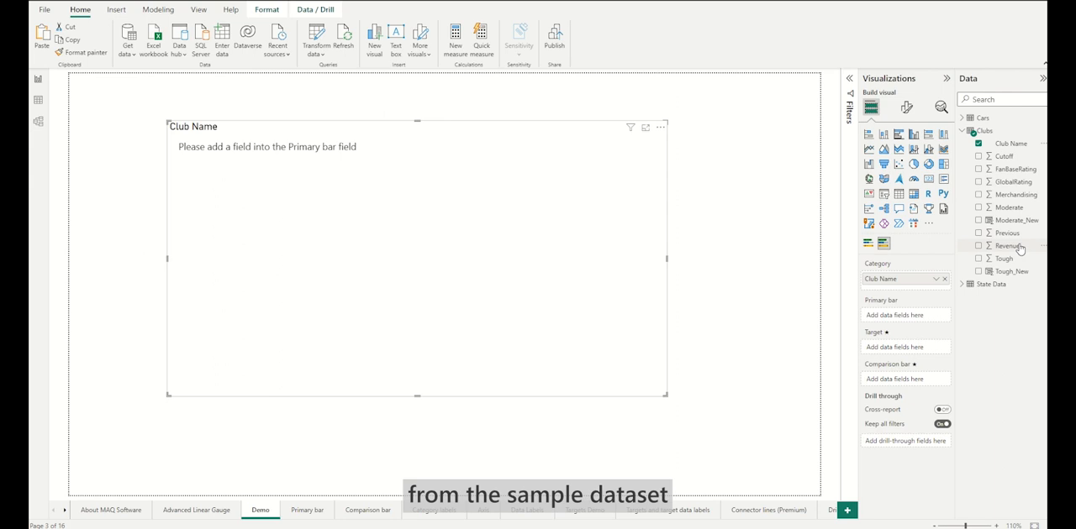
drag(1019, 246, 928, 316)
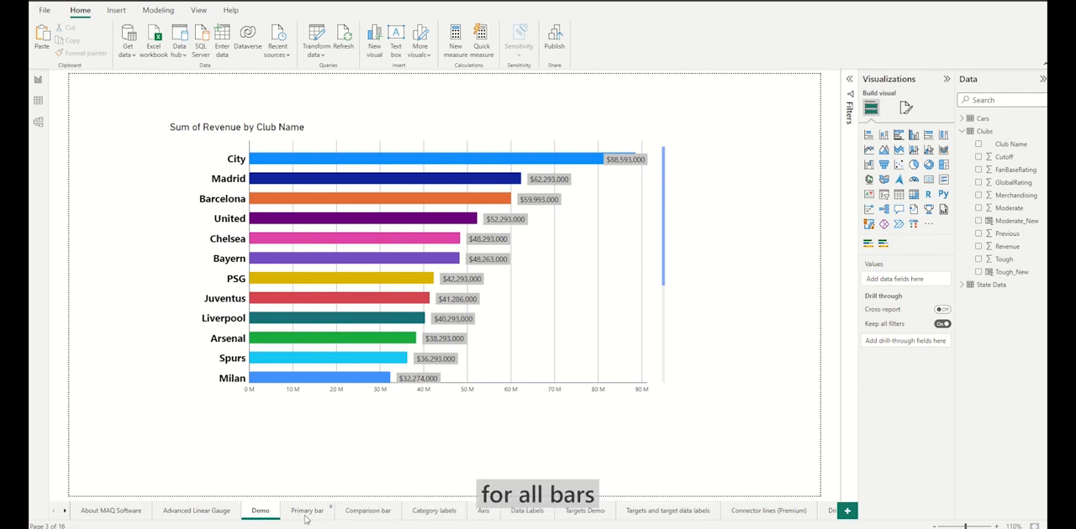
Step: Turn on individual data colors for all categories in the purple gauge on the Primary bar page
click(307, 511)
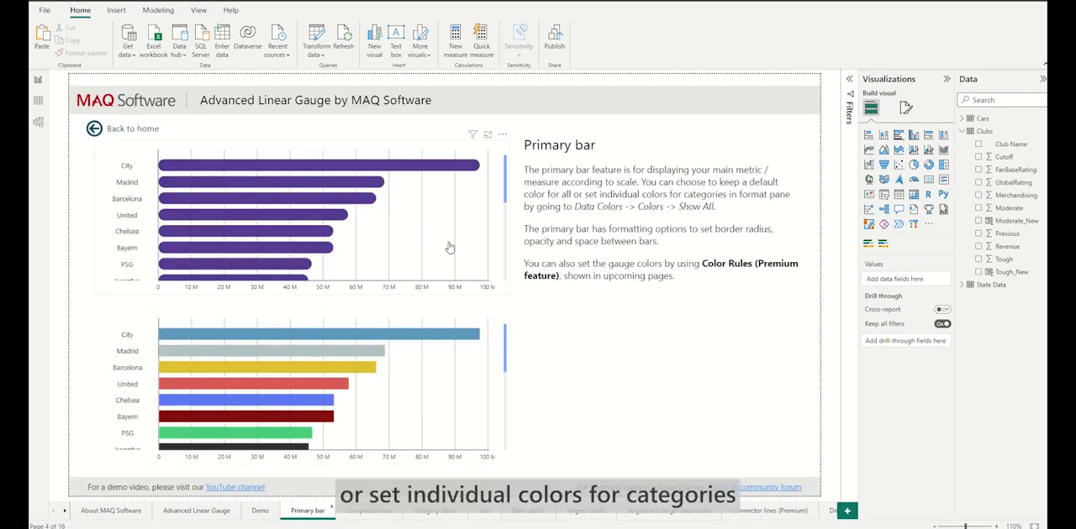
click(449, 248)
click(906, 107)
click(899, 247)
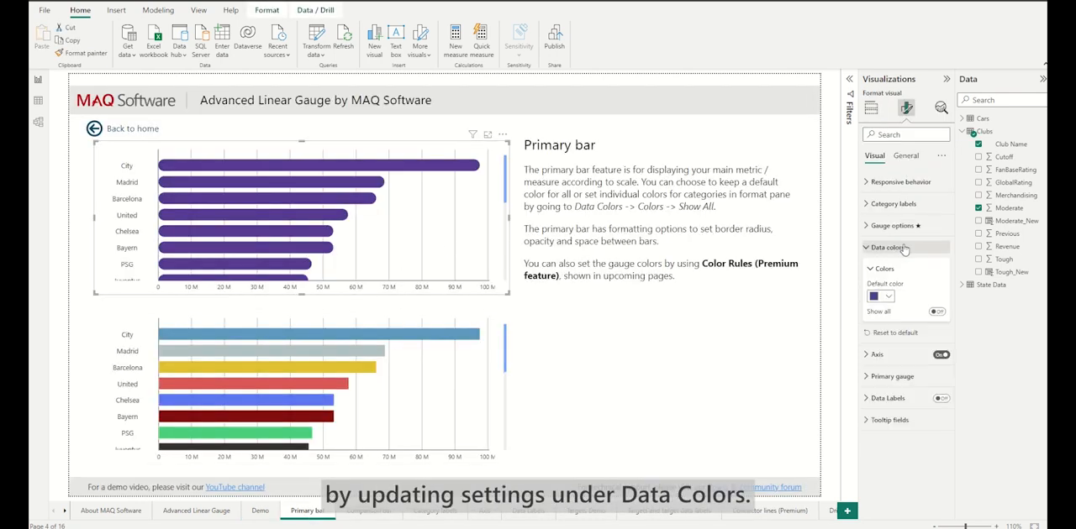
click(936, 311)
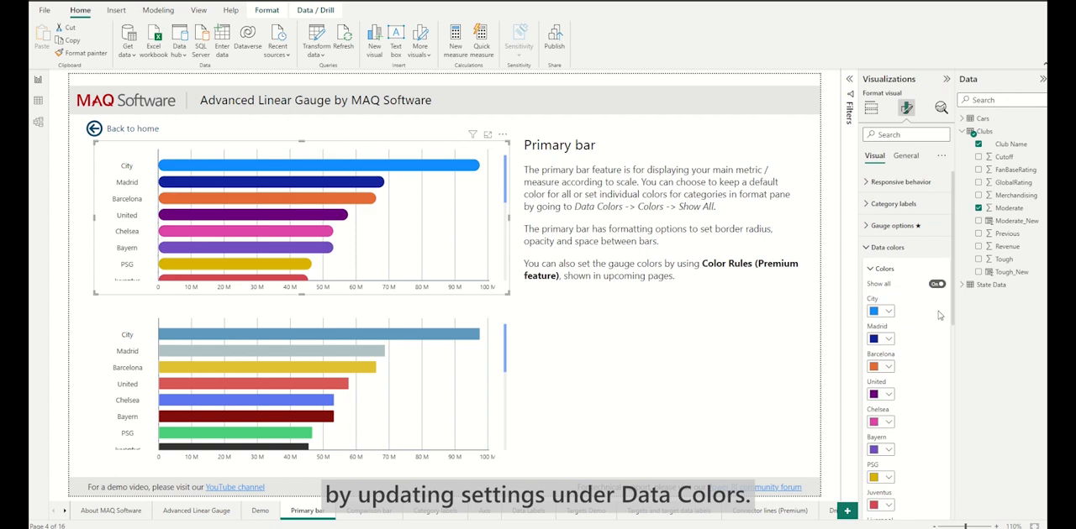
Step: Set the primary gauge's bar radius to 5 and its bar spacing to 6
click(904, 269)
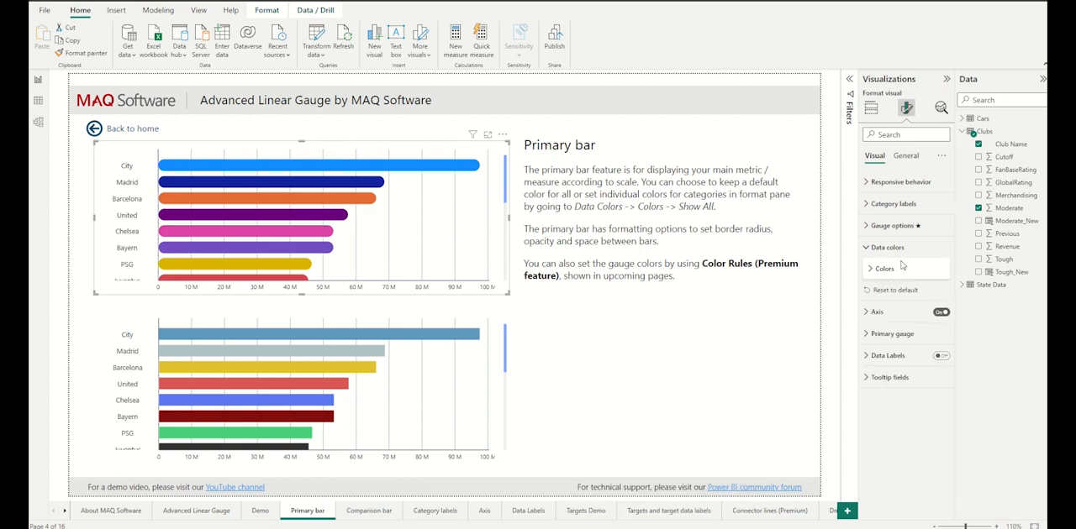
click(897, 335)
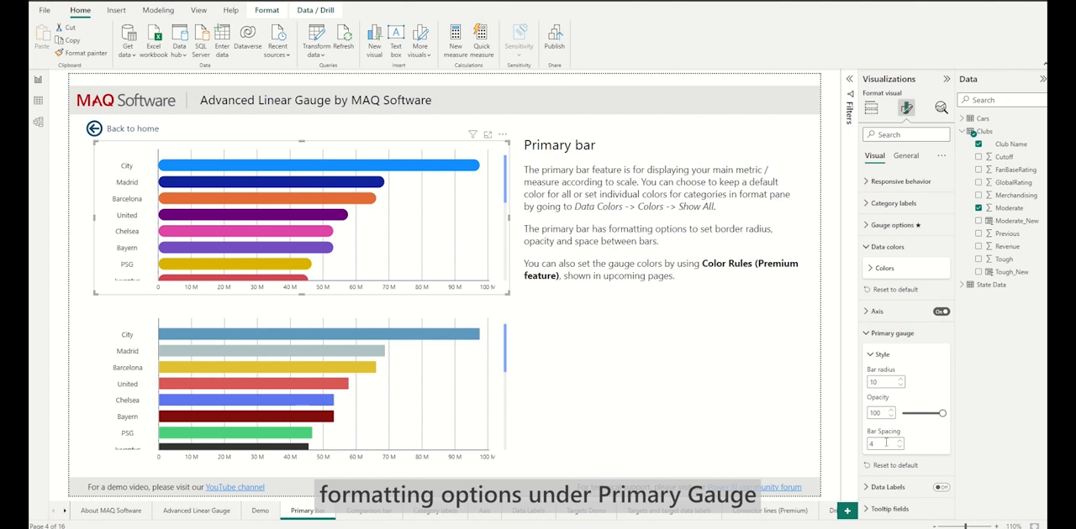
drag(886, 384, 865, 387)
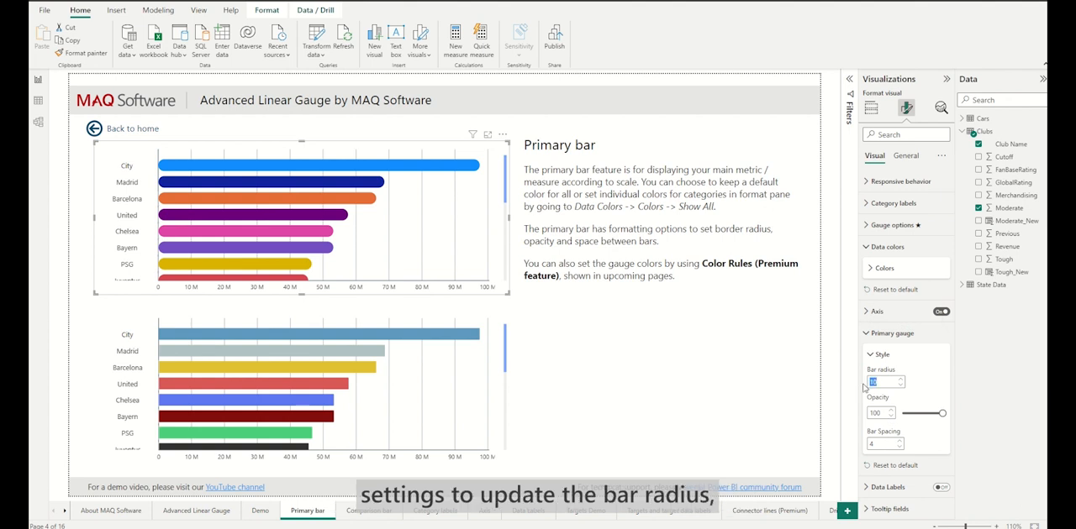
text(5)
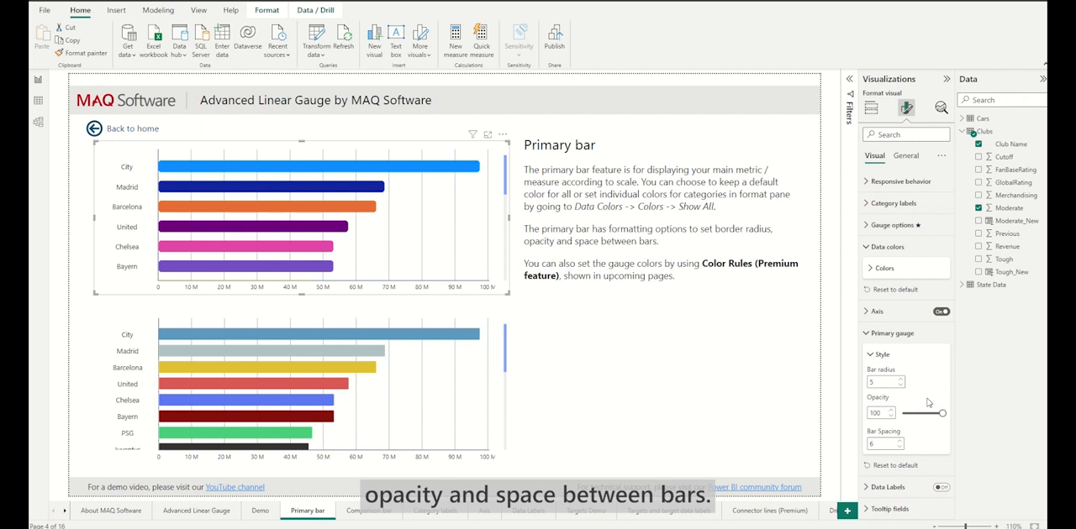
Step: Examine the font, color, alignment and background color settings of the red gauge's category labels on the Category labels page
click(433, 510)
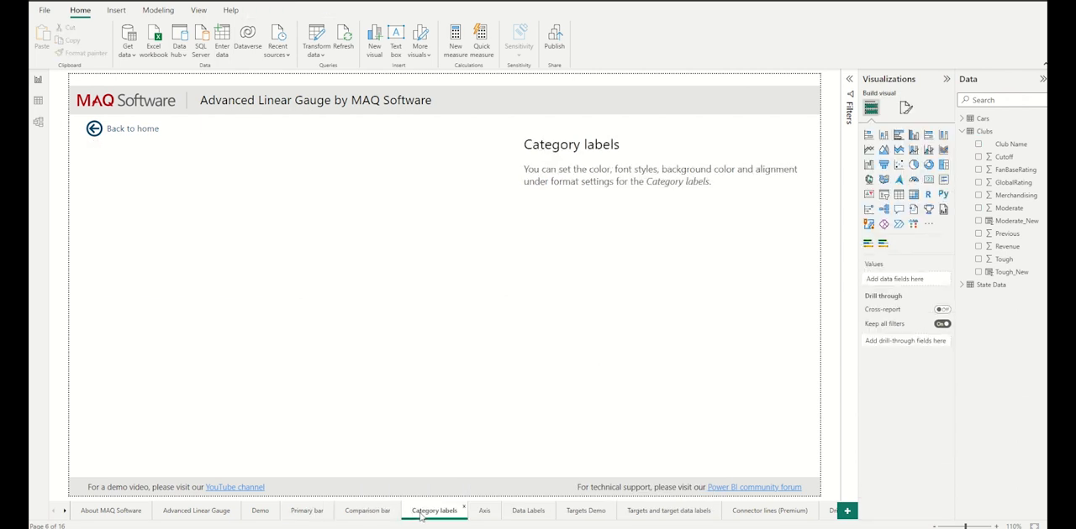
click(499, 278)
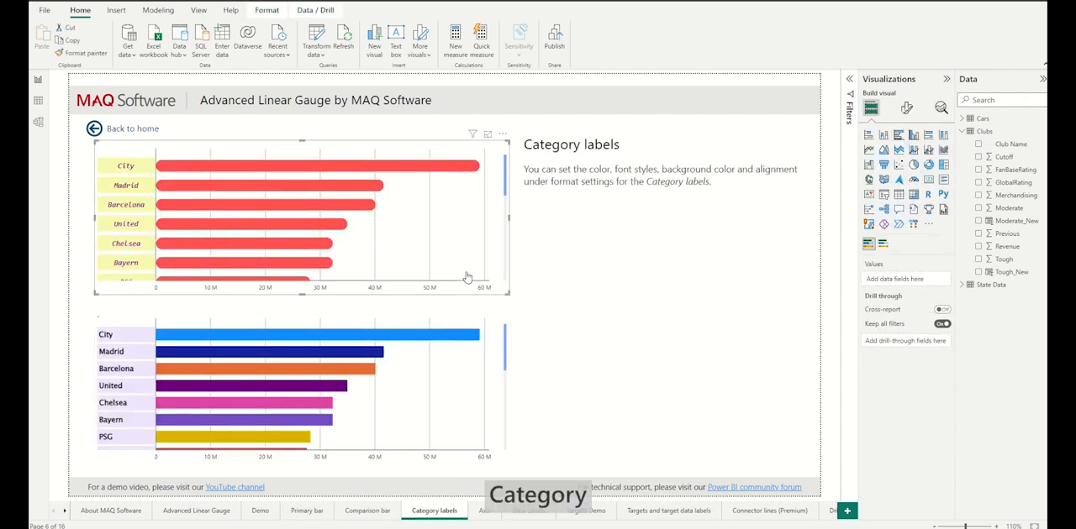
click(909, 112)
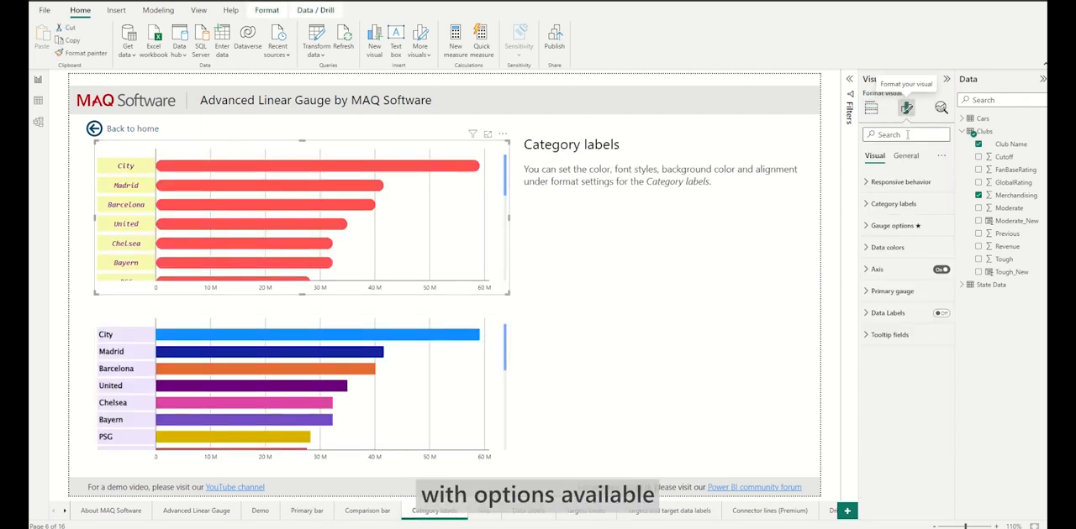
click(893, 204)
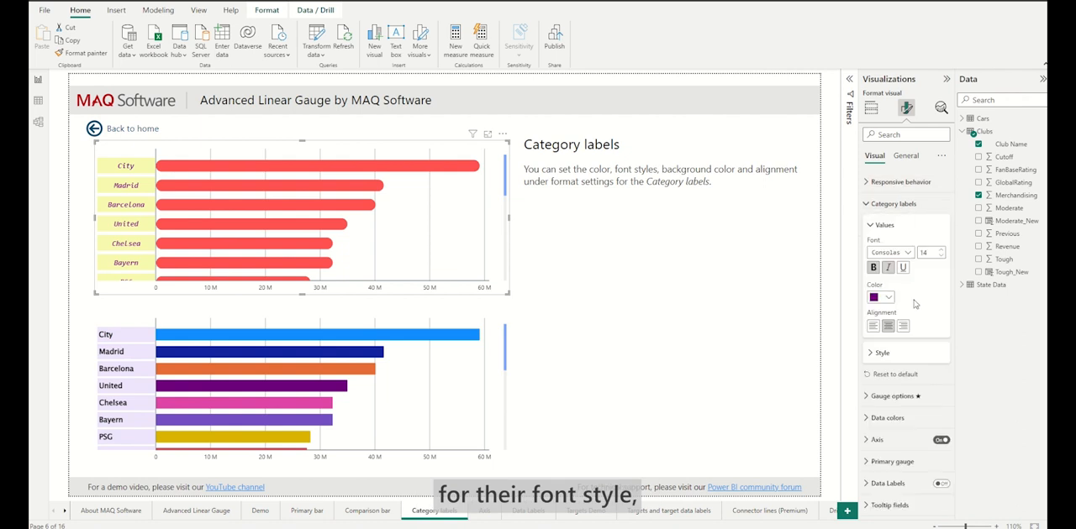
click(882, 354)
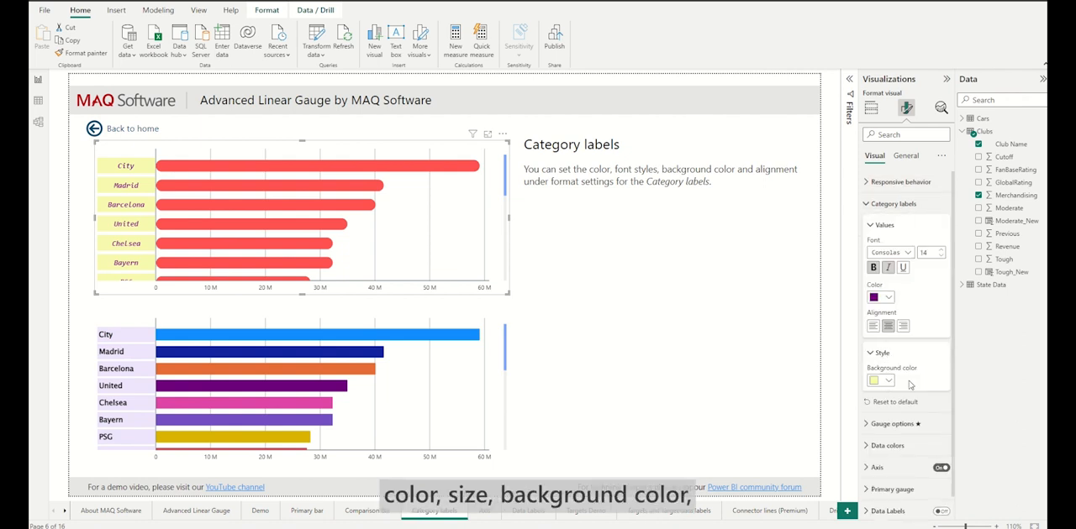
click(656, 329)
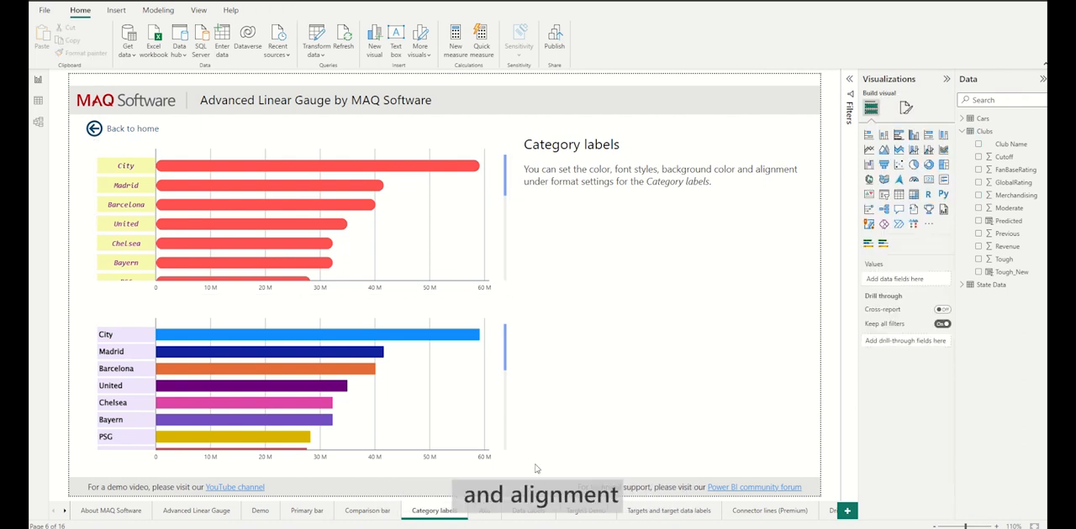
Step: Add the Predicted field as the target of the gauge on the Targets Demo page
click(572, 512)
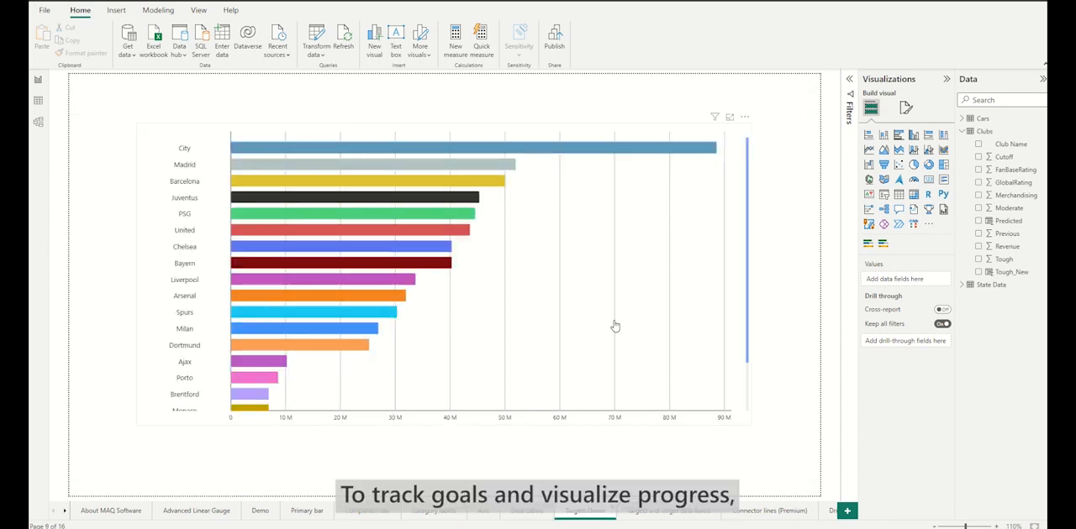
click(658, 320)
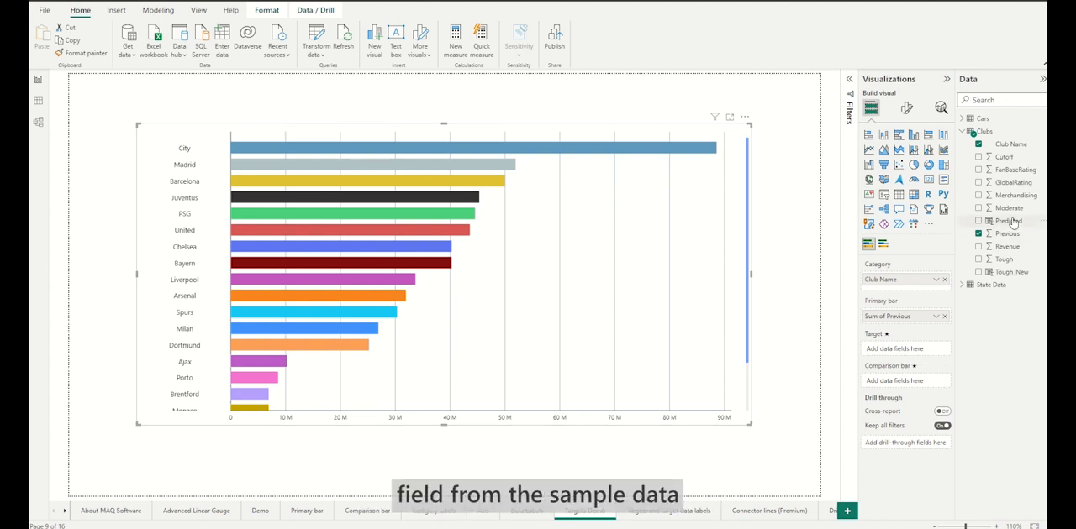
drag(1007, 220, 920, 347)
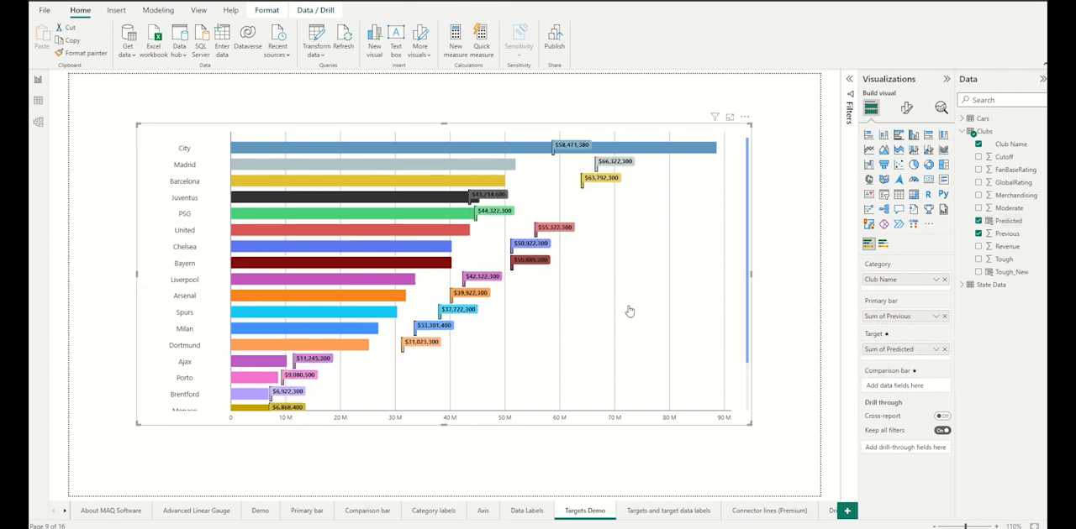
Step: Review the gauge's target width and border settings, and view the example on the Targets and target data labels page
click(907, 115)
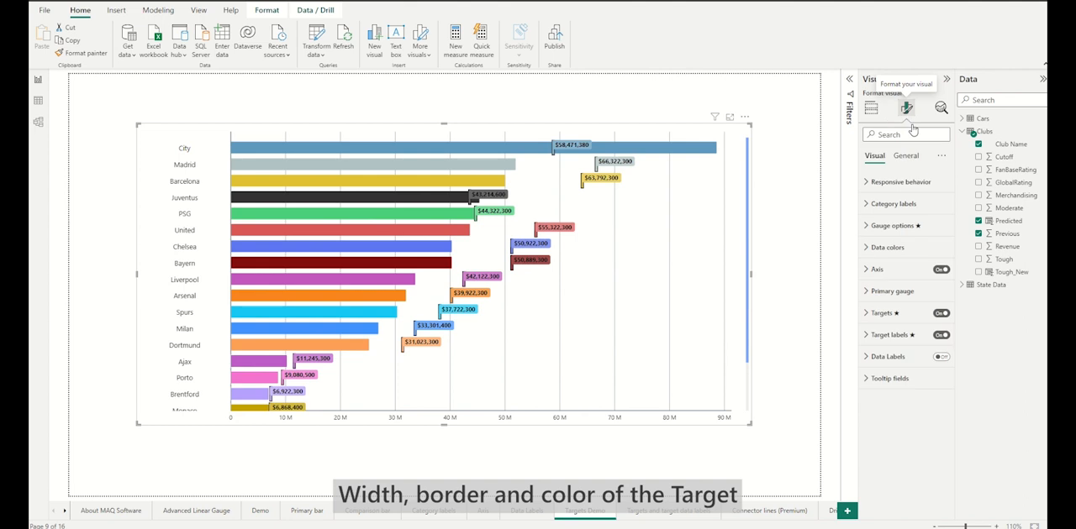
click(905, 314)
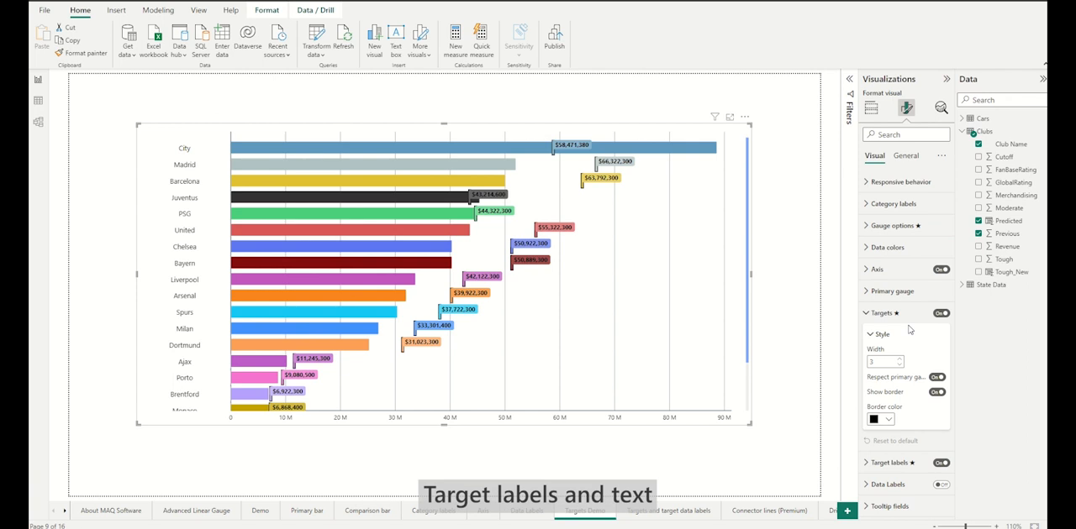
click(901, 315)
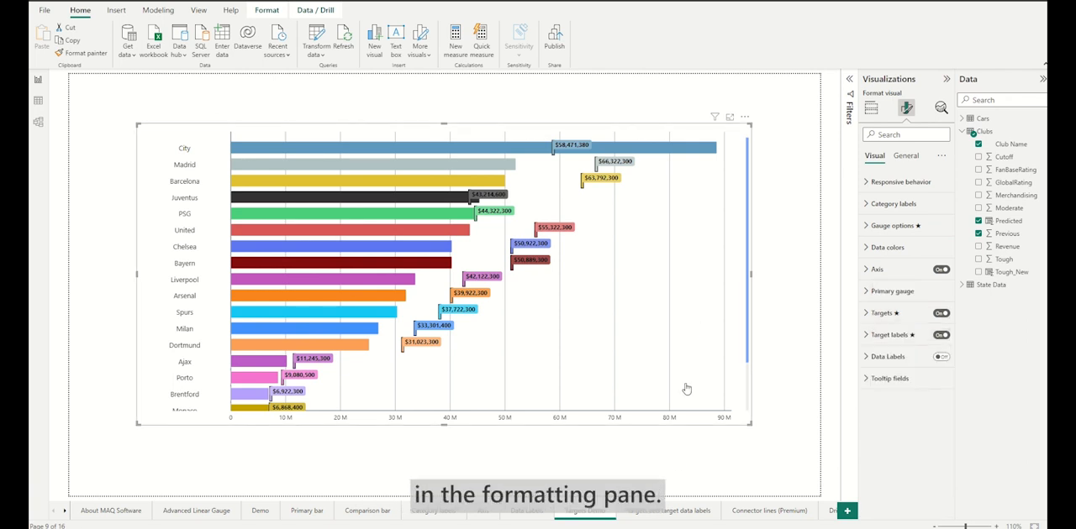
click(675, 515)
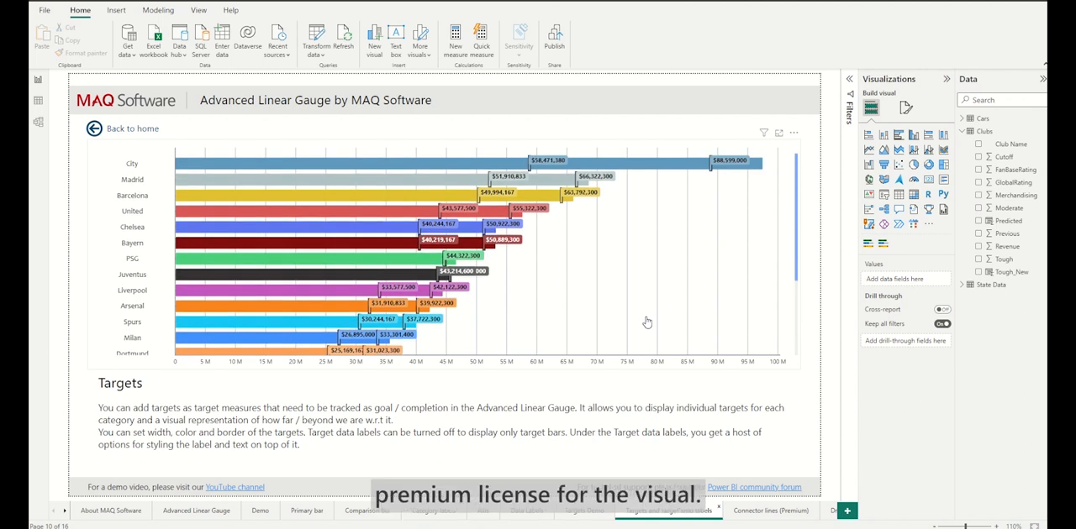
Step: Inspect the connector line's color, width, type and opacity settings for the gauge on the Connector lines (Premium) page
click(790, 512)
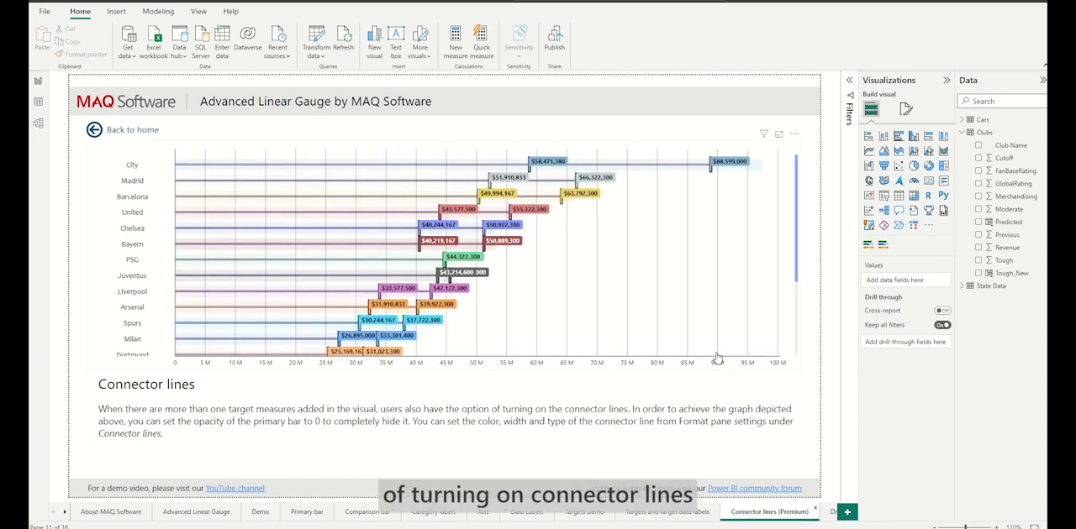
click(703, 310)
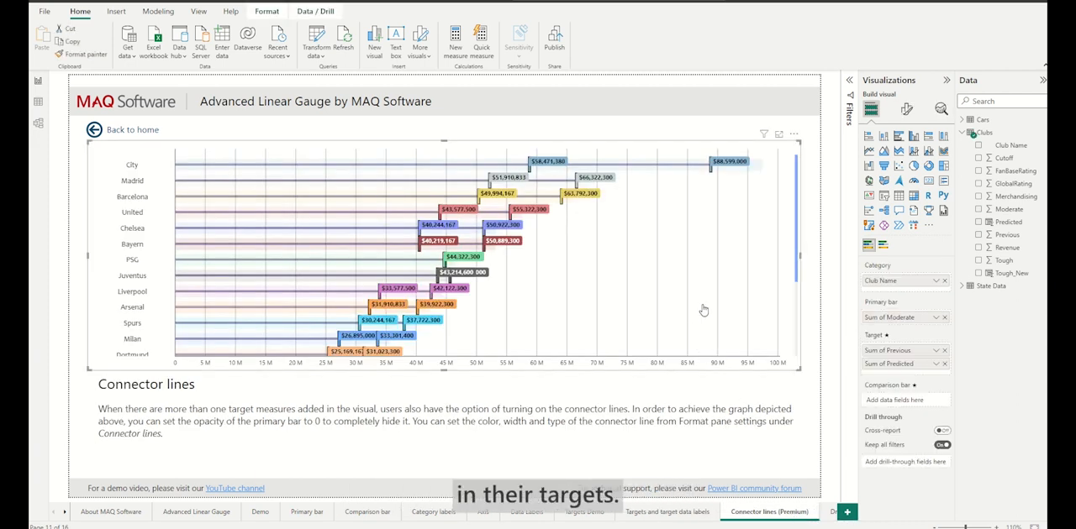
click(906, 109)
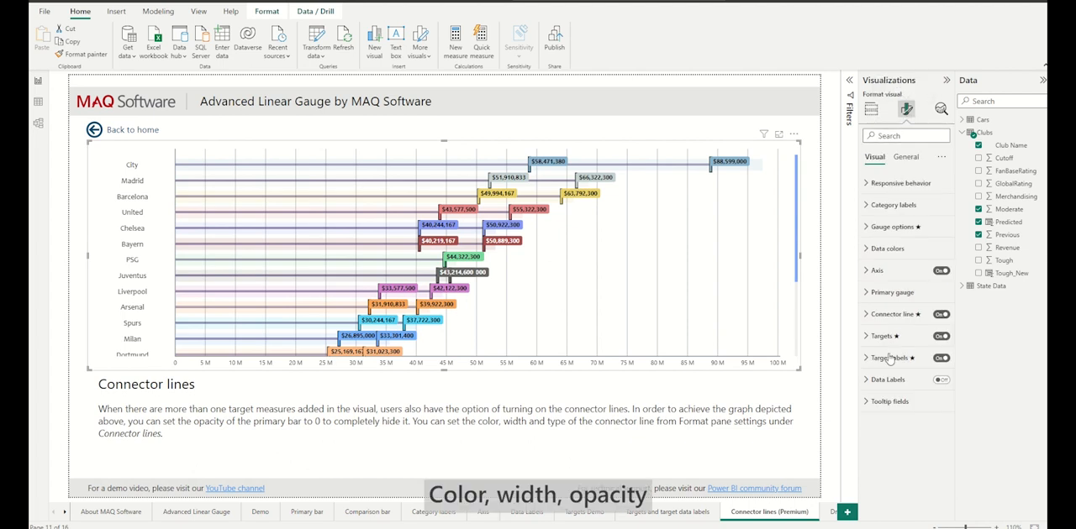
click(893, 315)
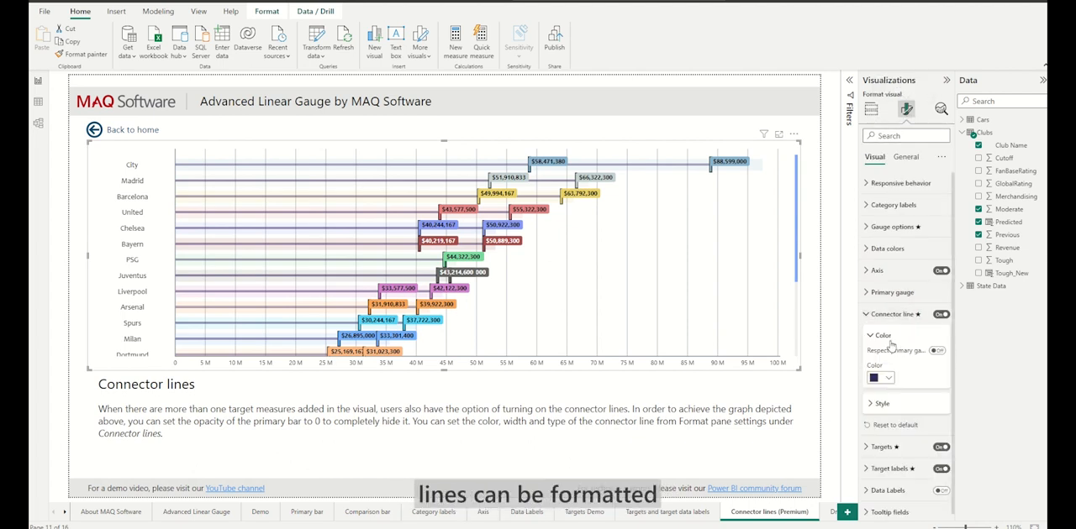
click(888, 407)
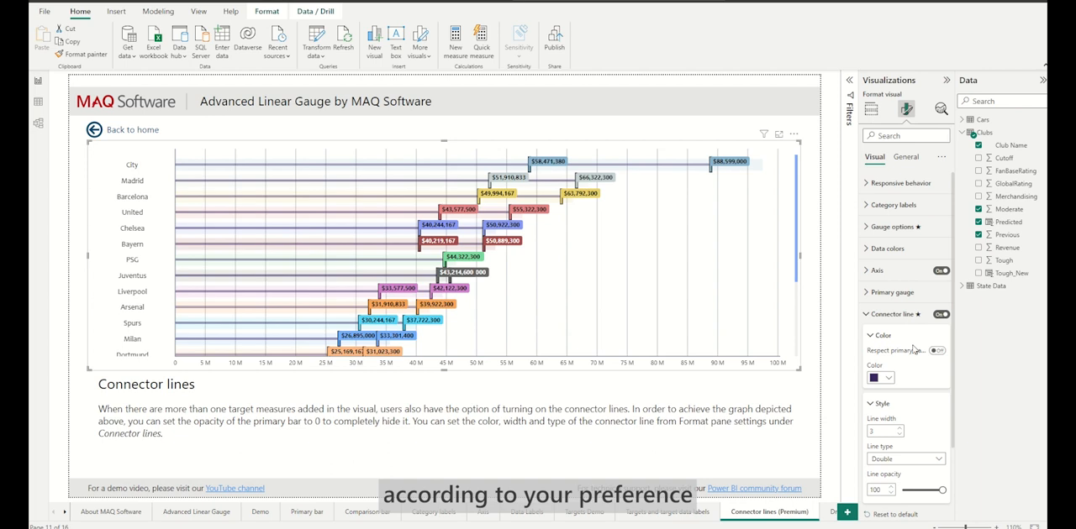
scroll(913, 350, down, 1)
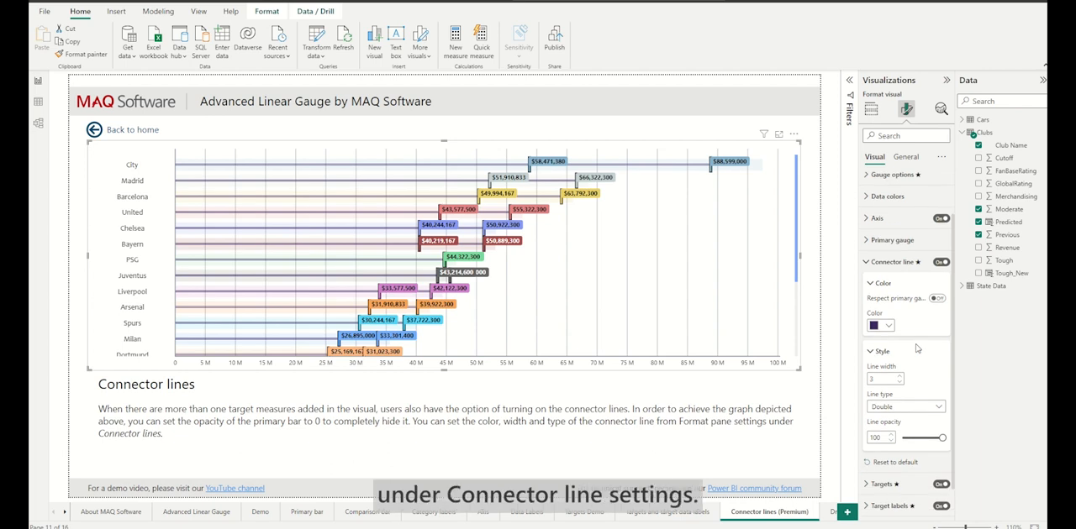
Step: Set the primary gauge's opacity to 0 so that the primary bars are hidden behind the connector lines
click(899, 262)
click(906, 291)
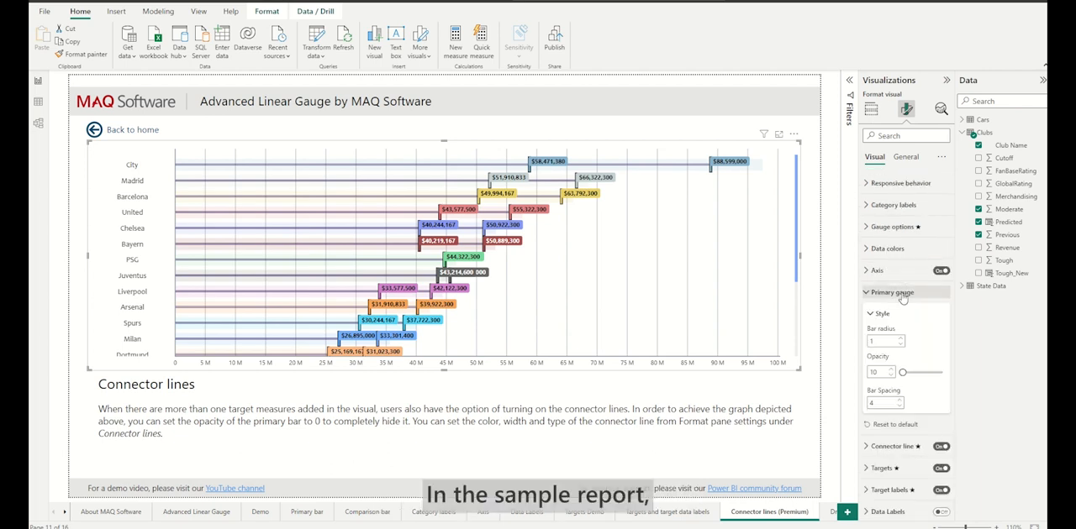
drag(906, 374, 904, 373)
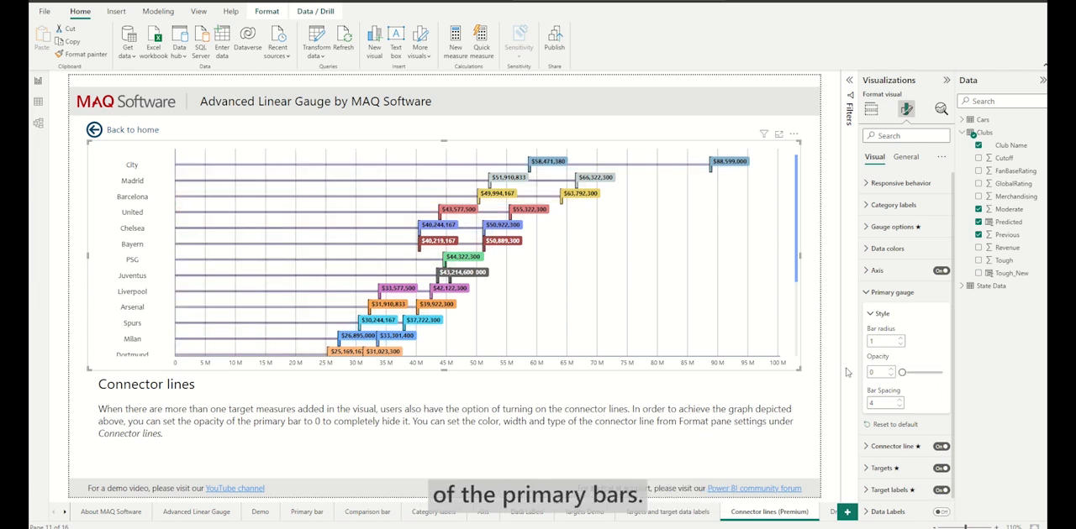
Step: On the Comparison bar page, stop the multicolored gauge's comparison bars from respecting the primary gauge color
click(367, 511)
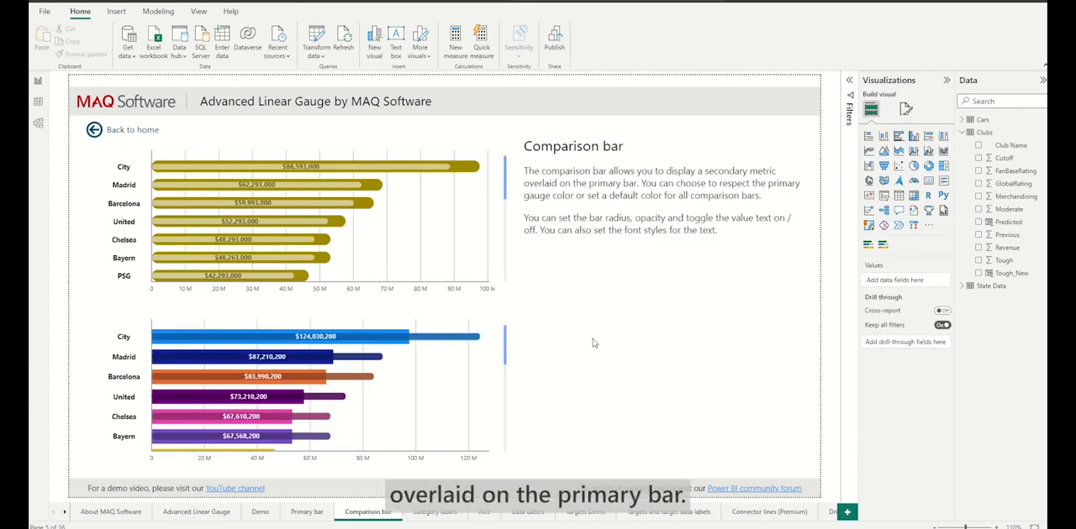
click(479, 272)
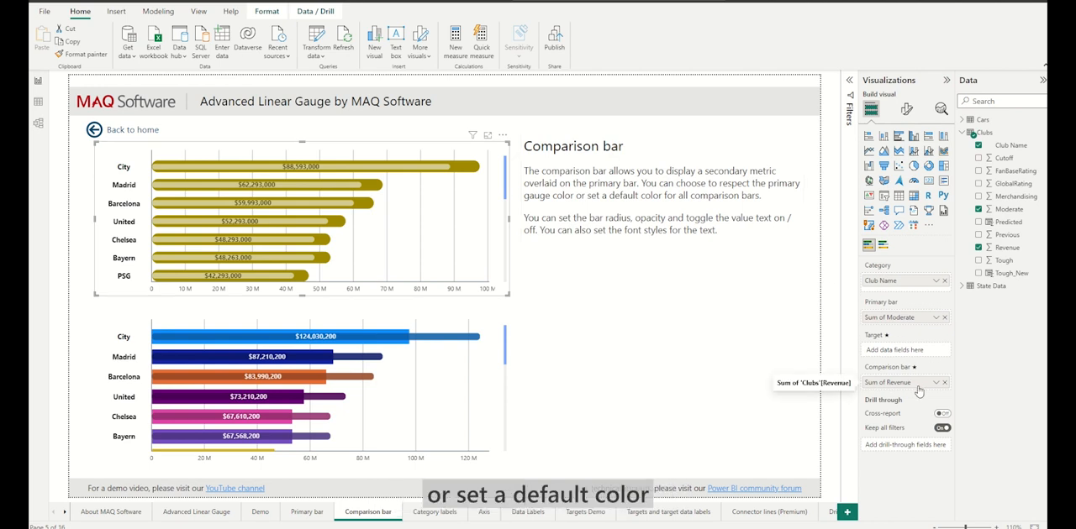
click(476, 330)
click(906, 109)
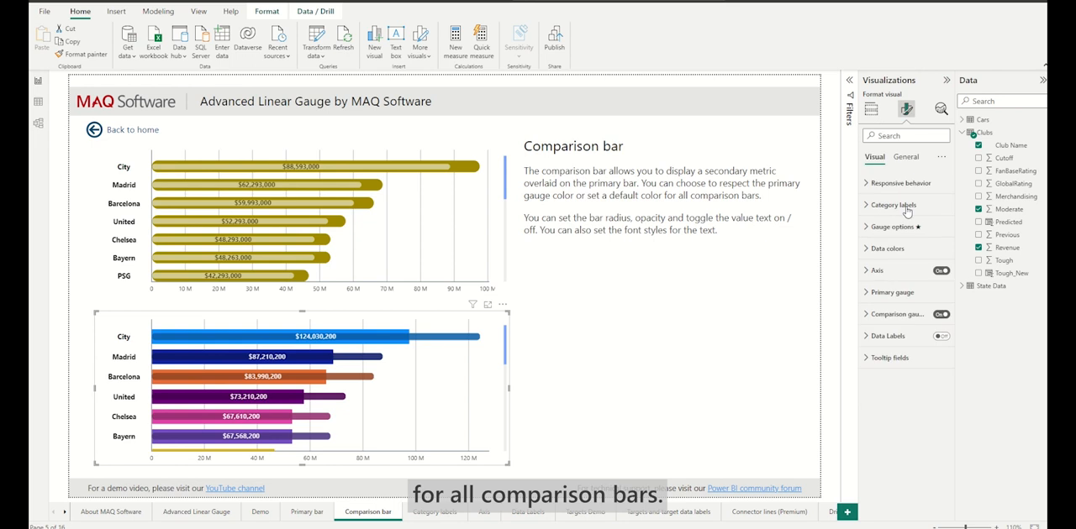
click(899, 313)
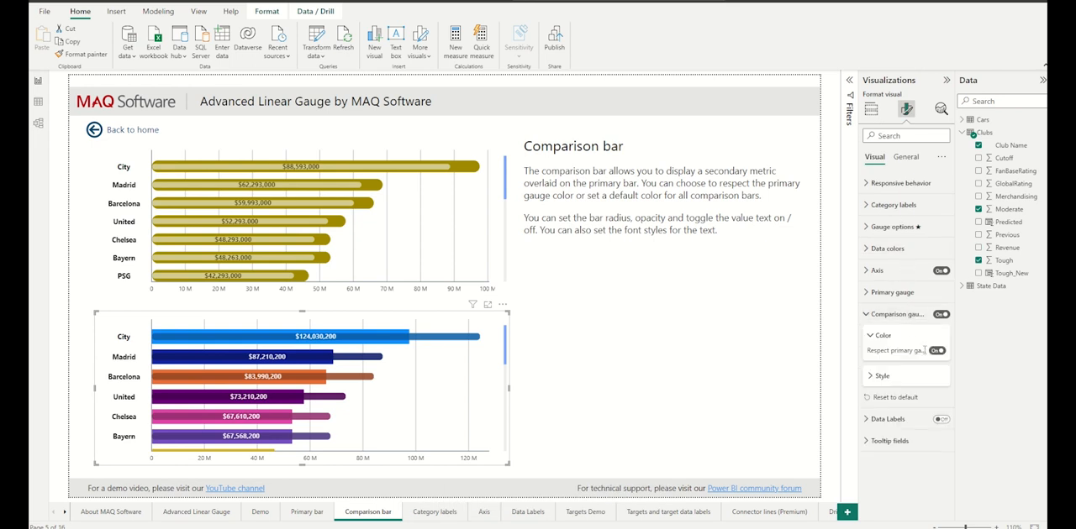
click(937, 350)
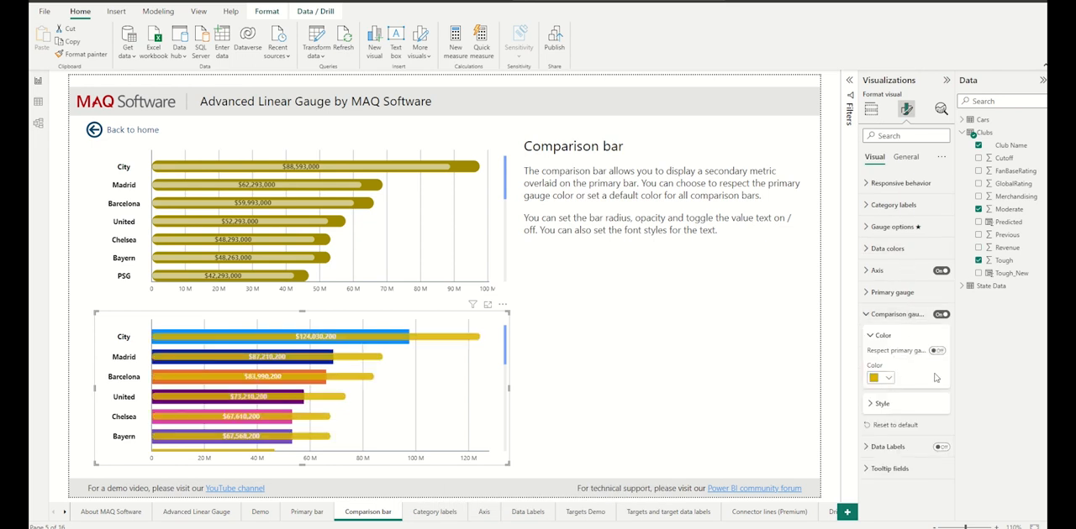
Step: Choose another default color for the multicolored gauge's comparison bars
click(888, 378)
click(960, 341)
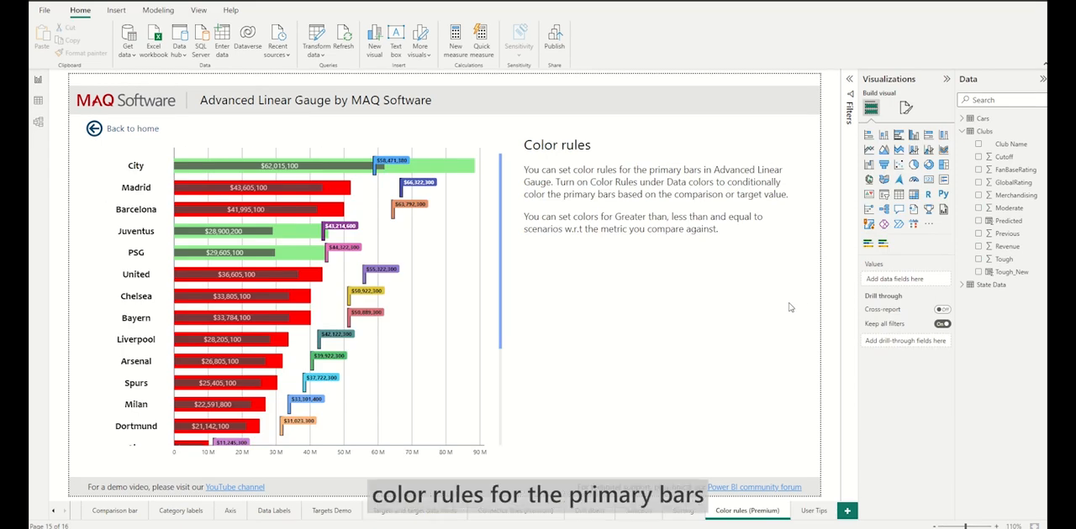
Step: On the Color rules (Premium) page, switch the gauge's data color rules off and back on
click(488, 162)
click(906, 108)
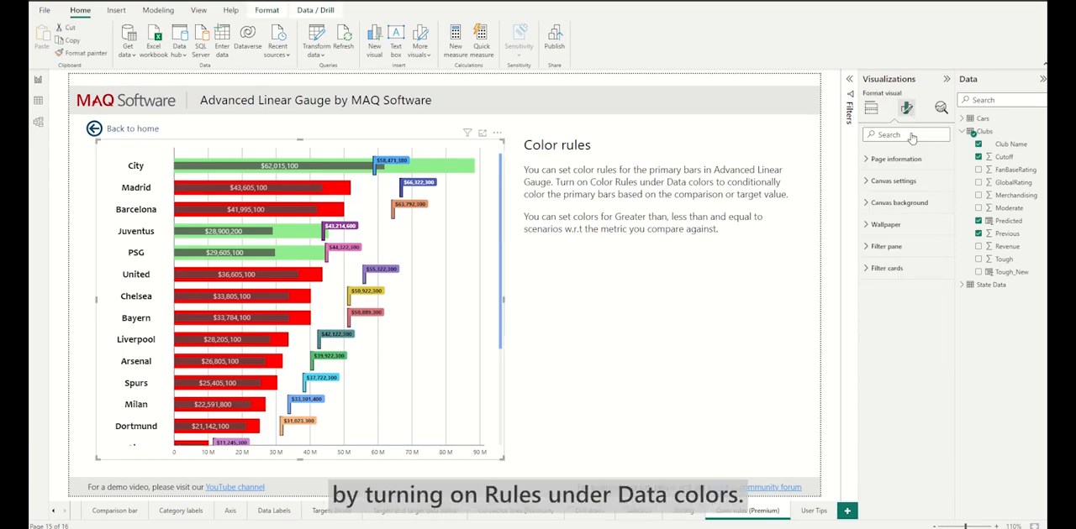
click(891, 248)
click(883, 269)
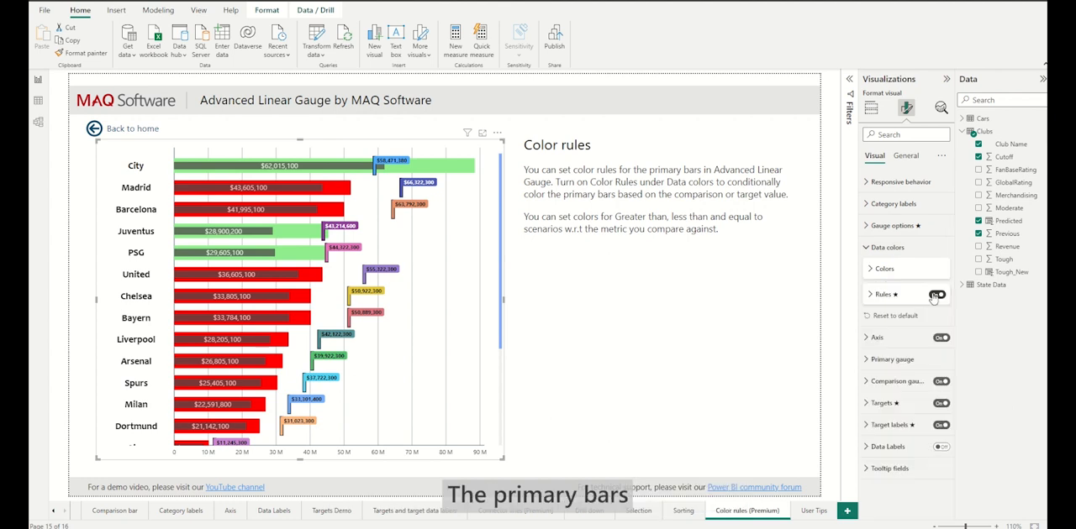
click(933, 296)
click(937, 298)
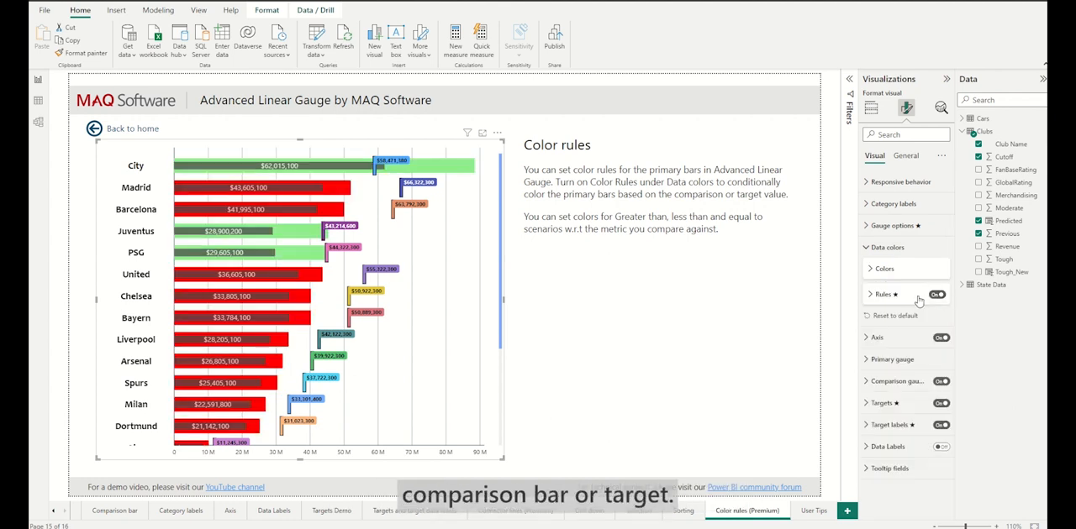
Step: Set the reference for the gauge's color rules to Against comparison
click(914, 301)
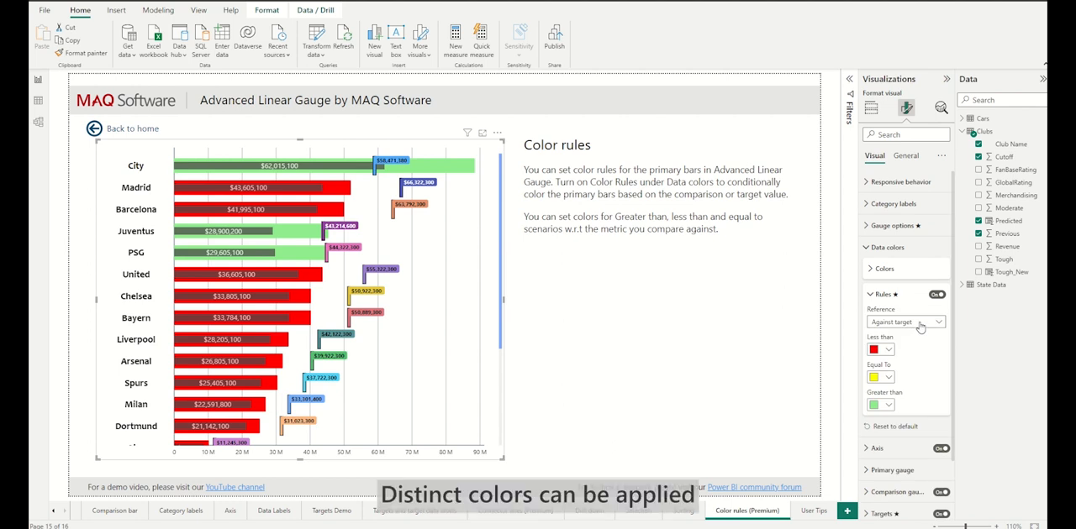
click(920, 325)
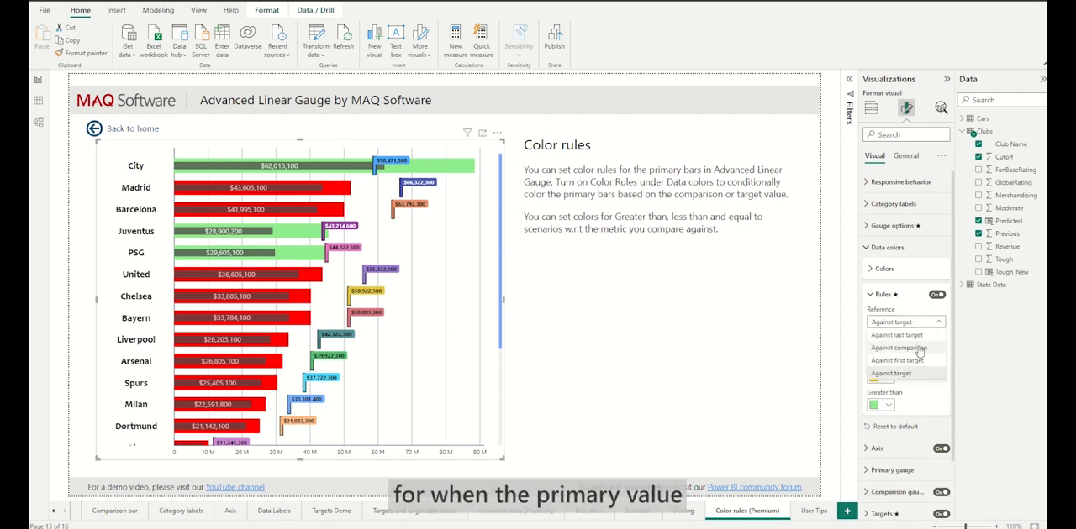
click(920, 350)
scroll(378, 298, down, 5)
scroll(377, 298, up, 5)
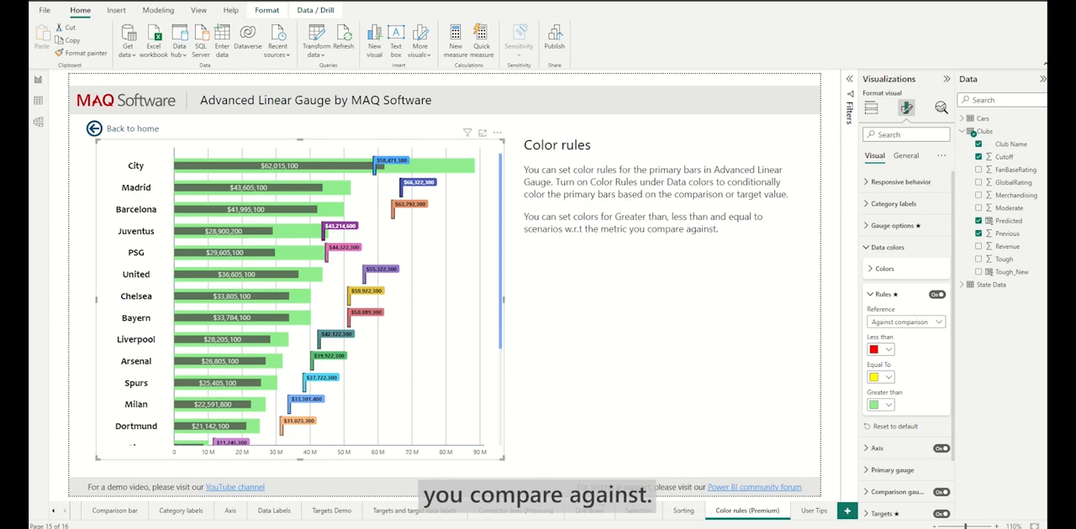
Step: On the Selection page, select data points in the combo chart to highlight the matching bars in the gauge
click(633, 511)
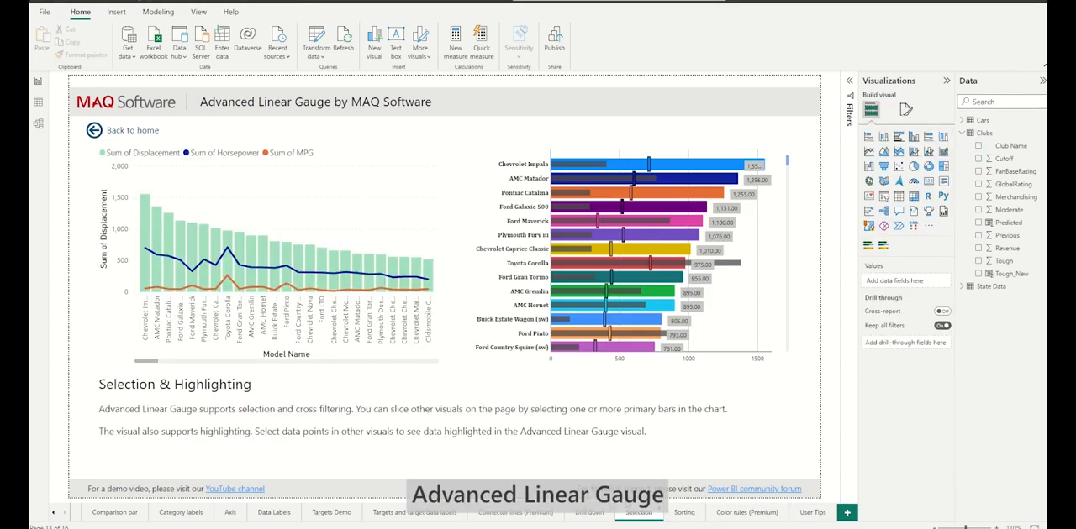
click(180, 248)
click(267, 221)
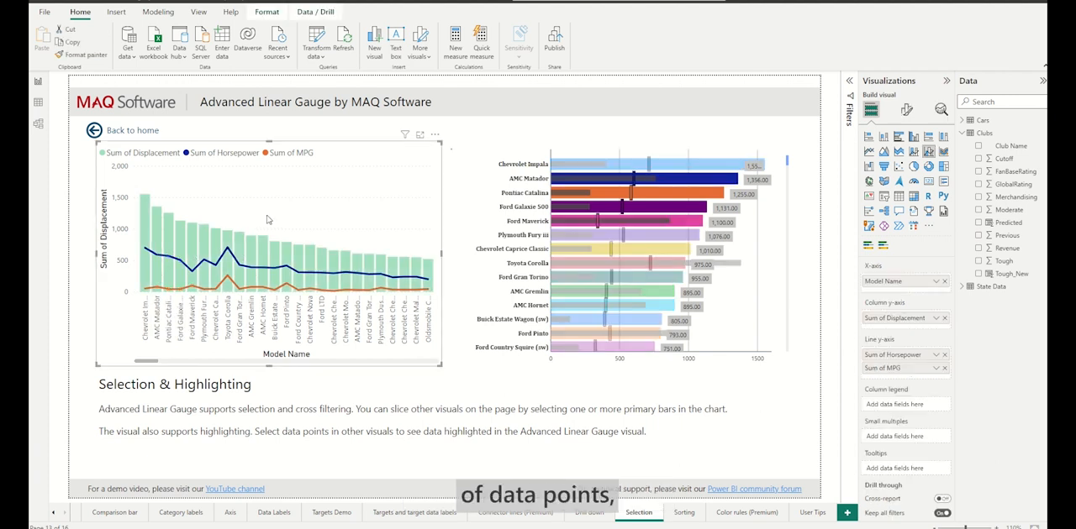
Step: On the Drill down page, turn on drill mode for the gauge and drill into the Texas bar
click(708, 221)
click(707, 220)
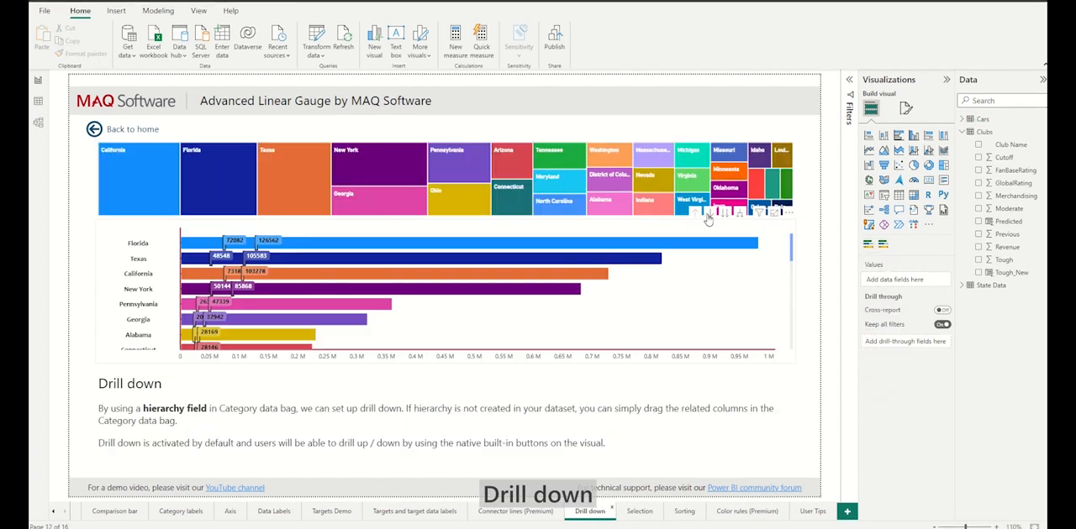
click(708, 220)
click(570, 259)
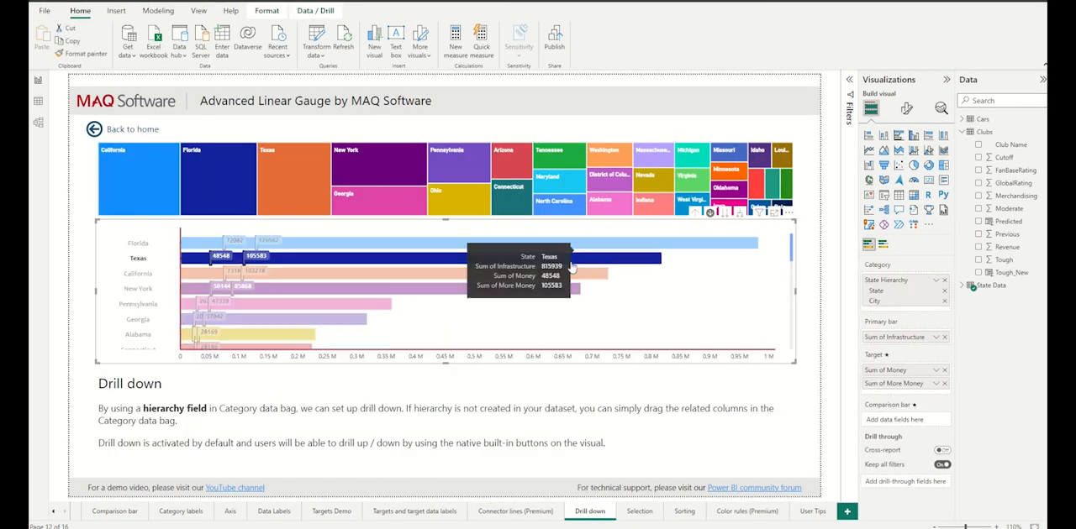
click(569, 265)
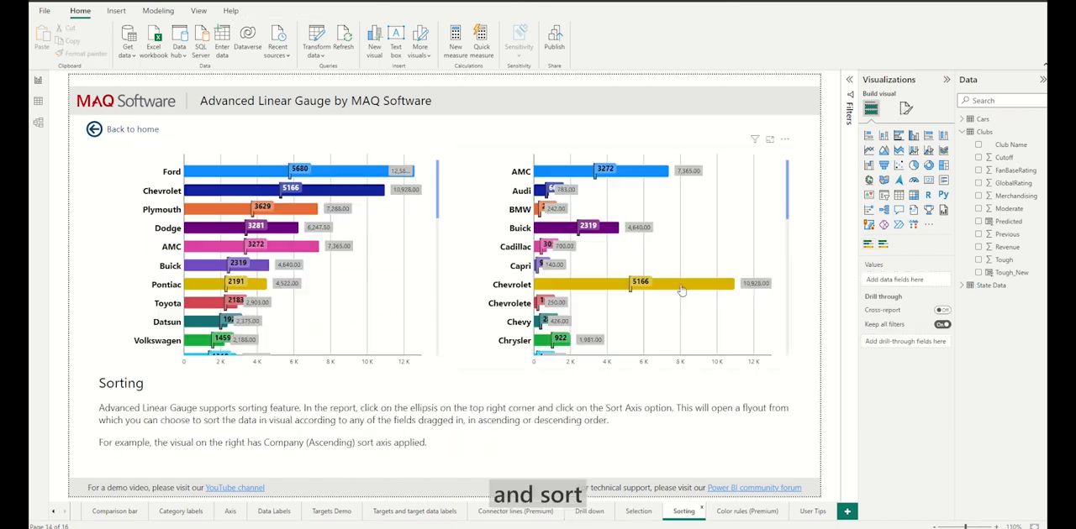
Step: On the Sorting page, sort the second gauge by Sum of Horsepower in descending order
click(784, 138)
mouse_move(819, 209)
click(906, 232)
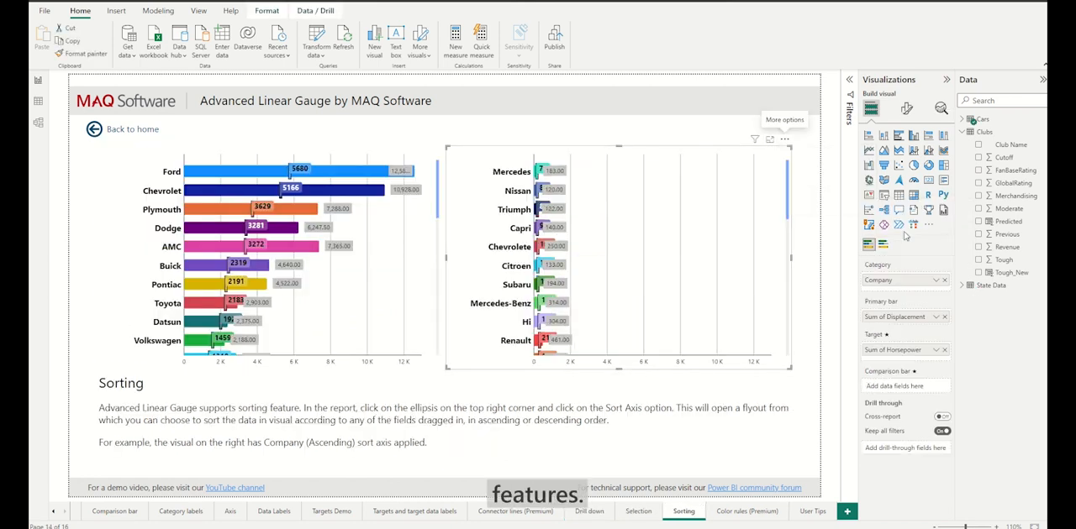
click(785, 139)
click(893, 243)
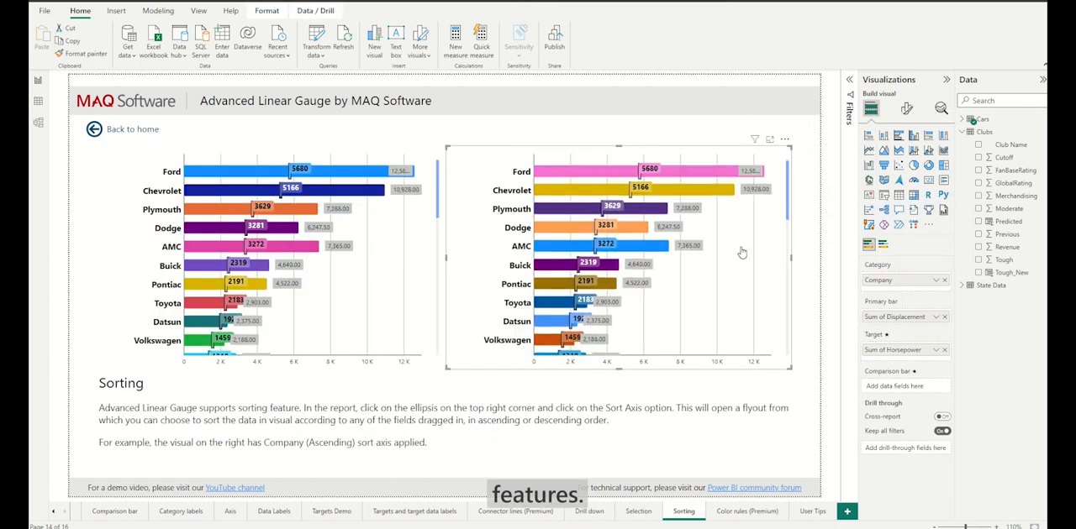
Step: Sort the second gauge by Company, keeping the descending order
click(784, 138)
click(908, 217)
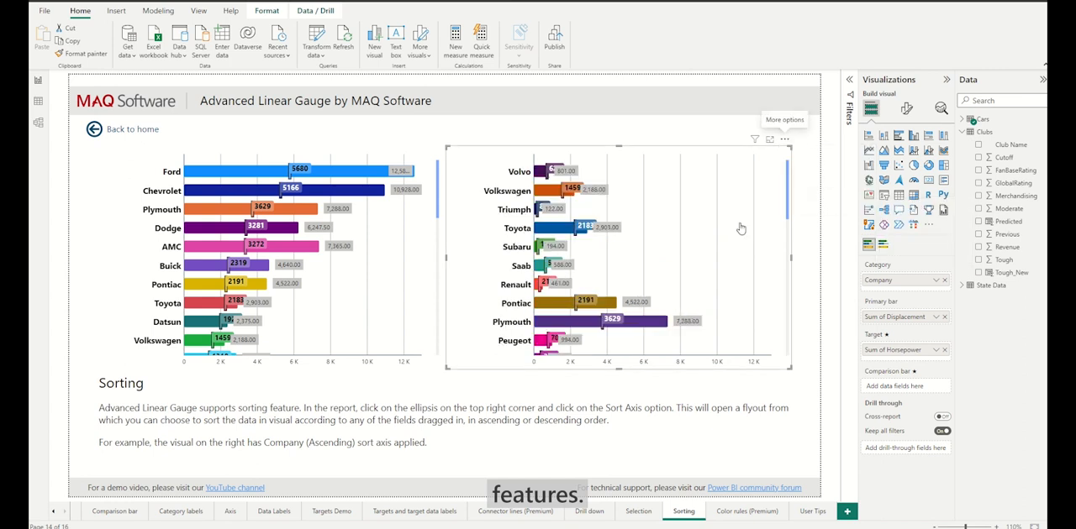